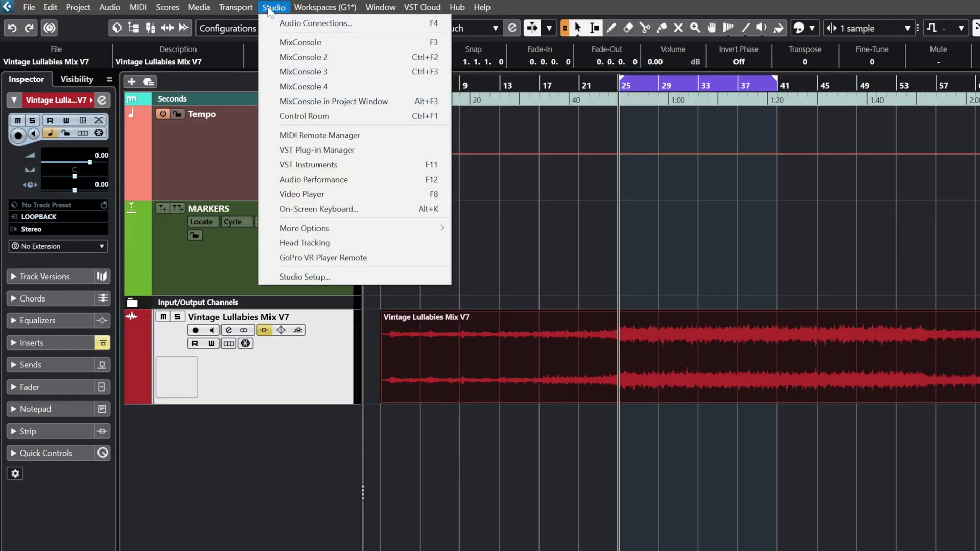
Open Audio Connections on the Control Room tab, browse the Add Channel options, and begin renaming Monitor 1
click(288, 24)
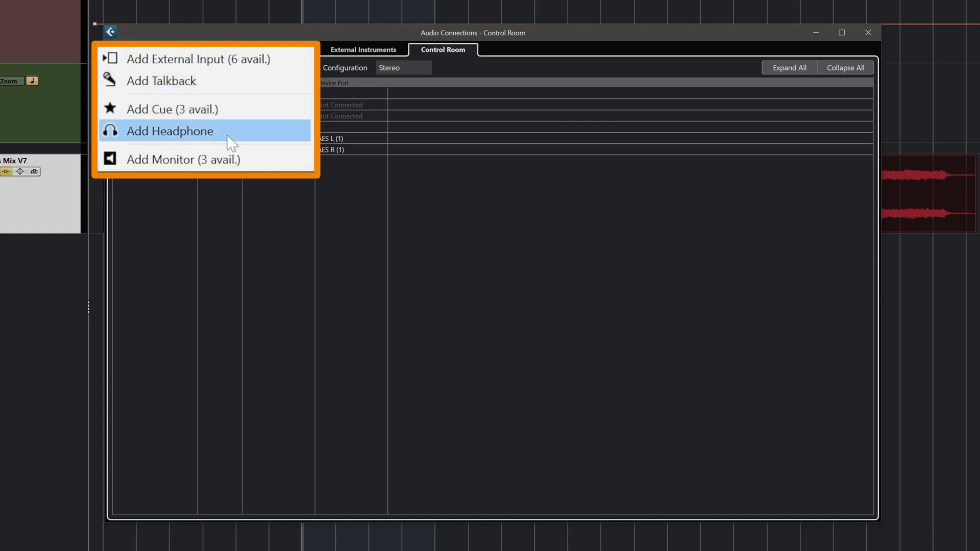
click(233, 162)
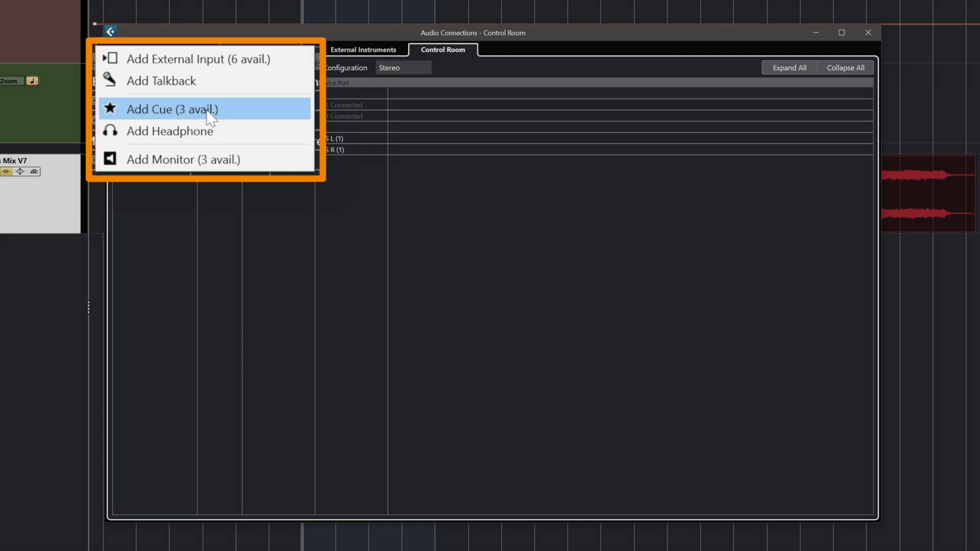
double_click(151, 128)
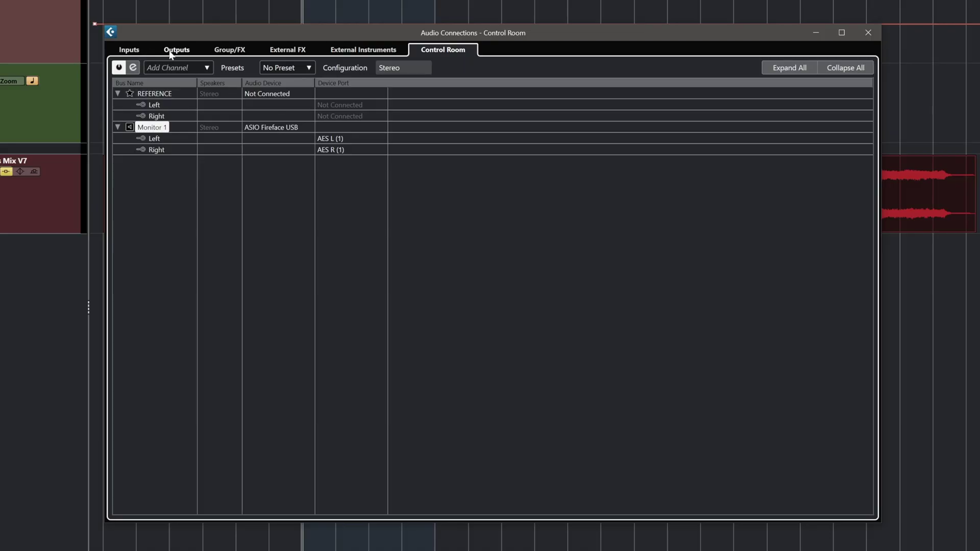
Inspect the Stereo output bus channels, then open the Control Room Add Channel list
click(171, 52)
click(116, 93)
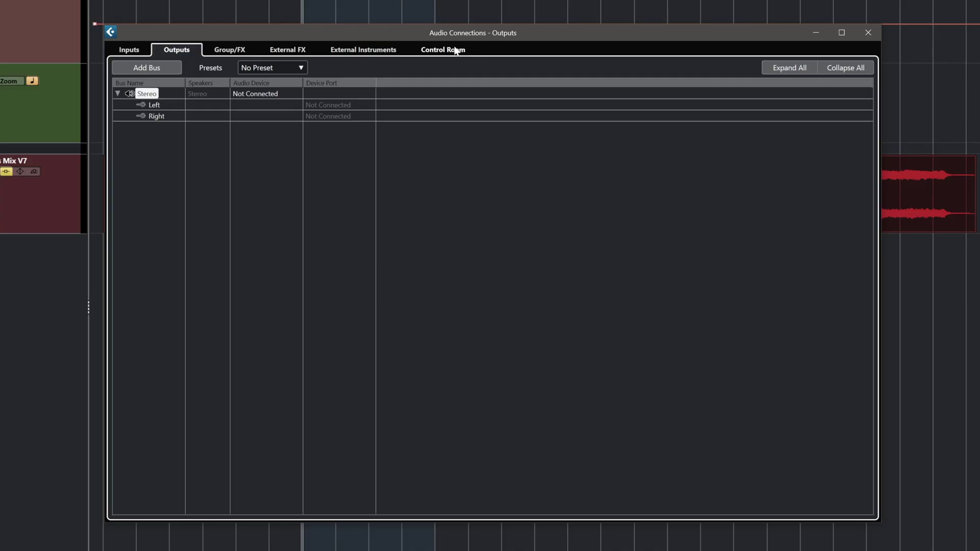
click(455, 50)
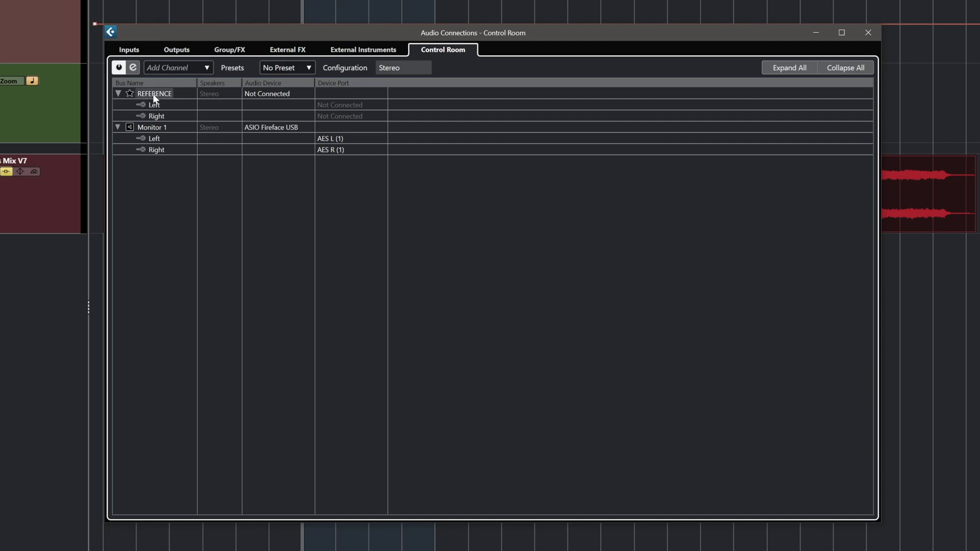
click(190, 68)
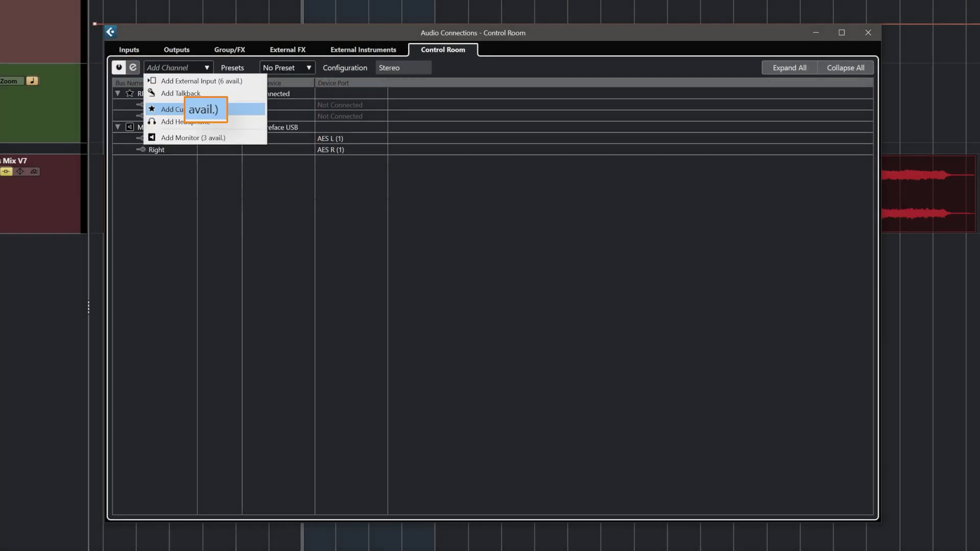
click(186, 108)
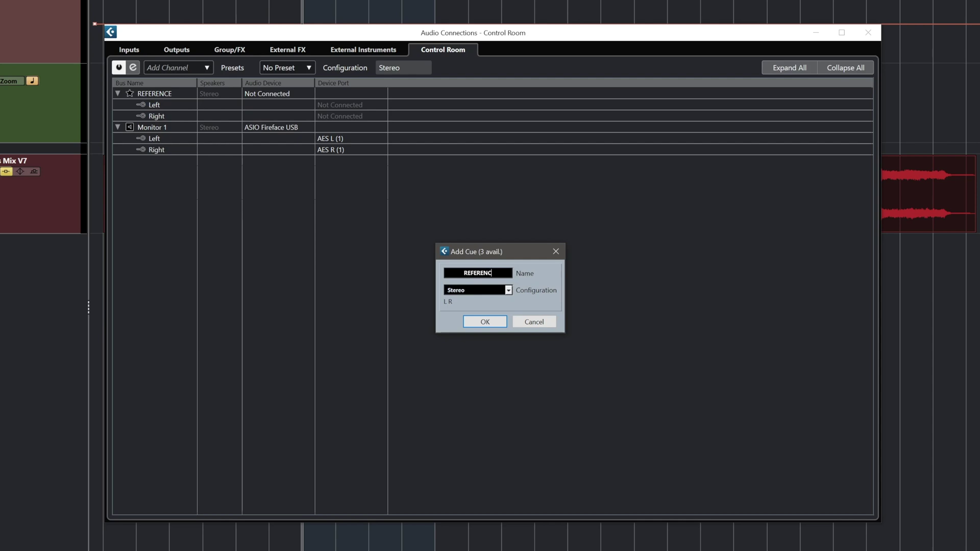
click(485, 291)
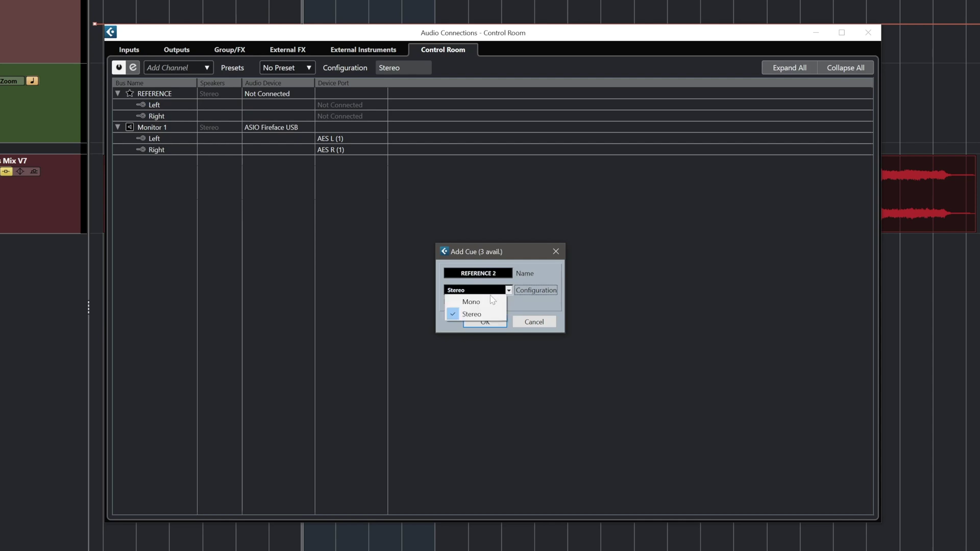
click(492, 312)
click(482, 321)
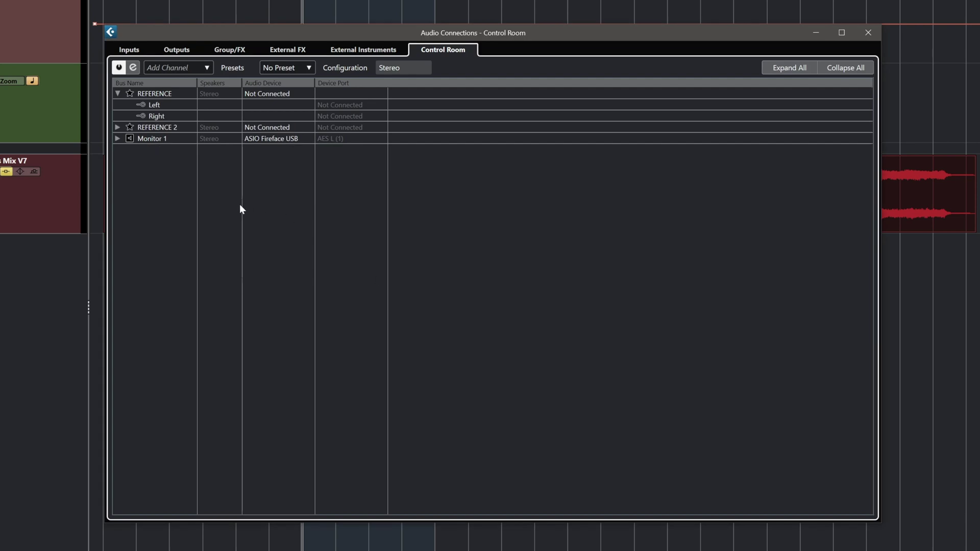
click(118, 127)
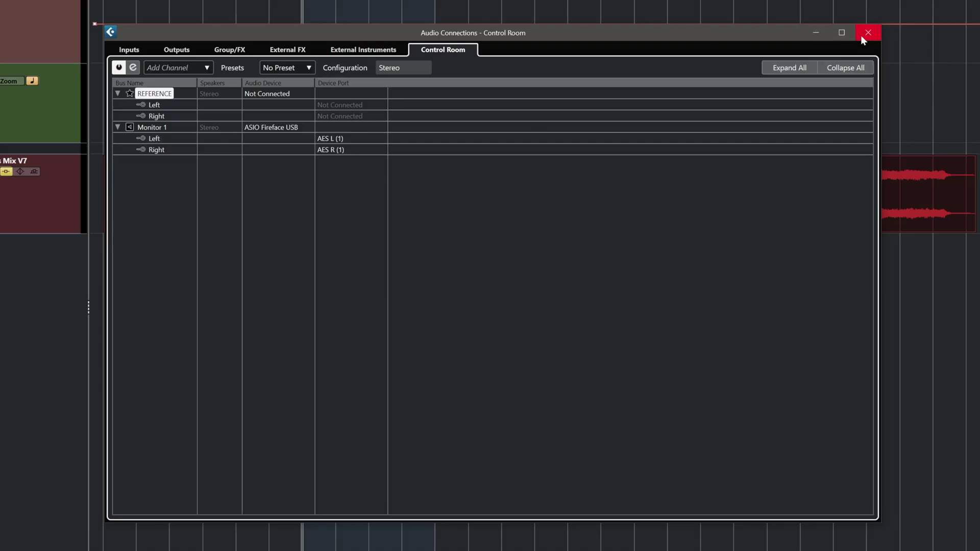
click(862, 34)
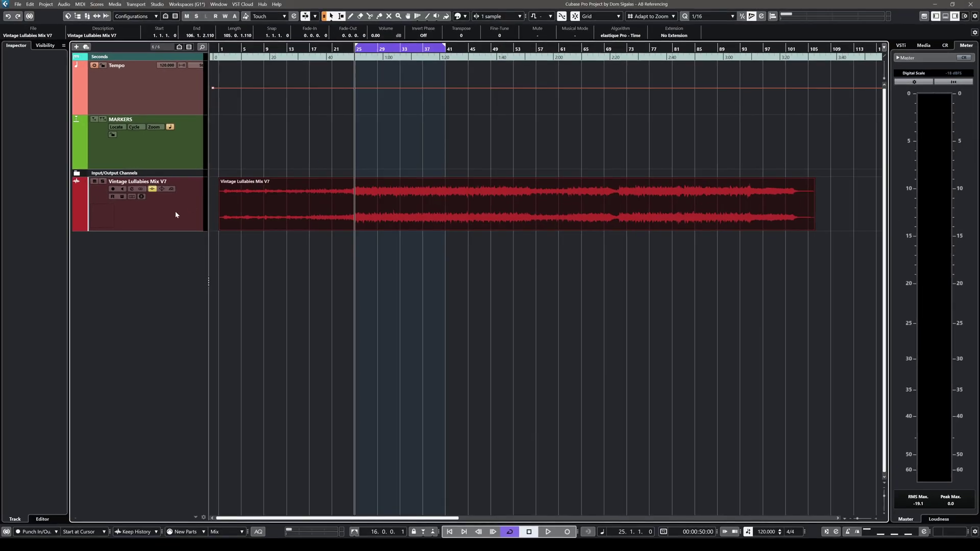
Add a stereo audio track named AB REF and colour it light cyan
click(174, 217)
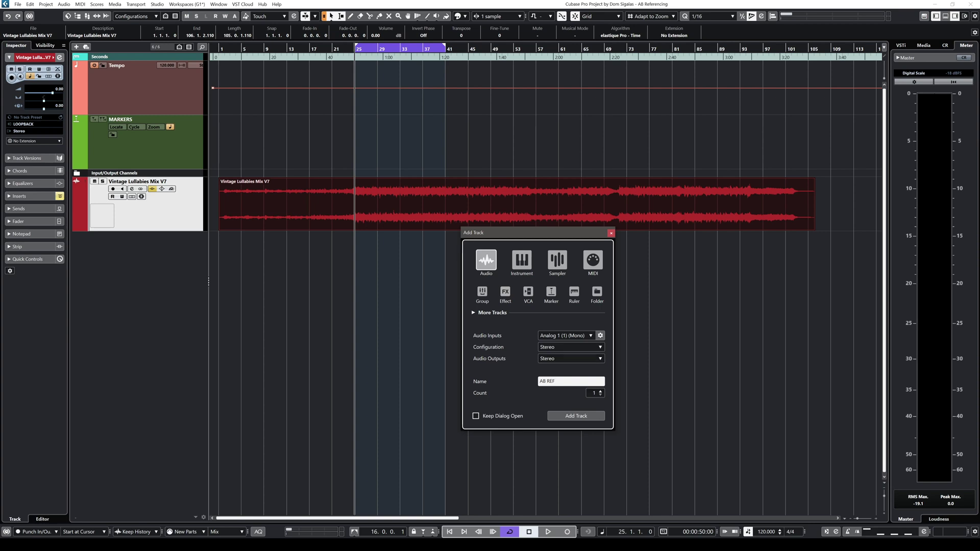
click(577, 416)
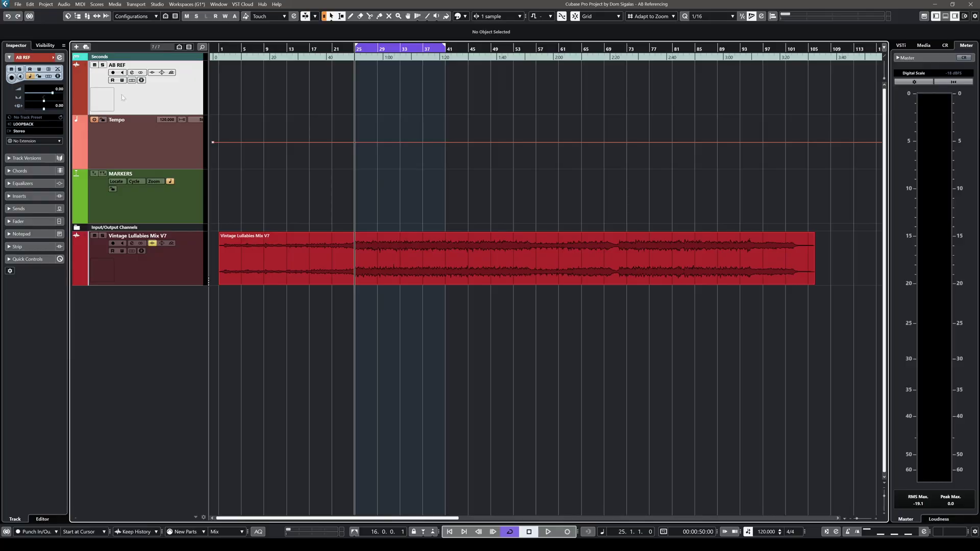
click(78, 90)
click(80, 292)
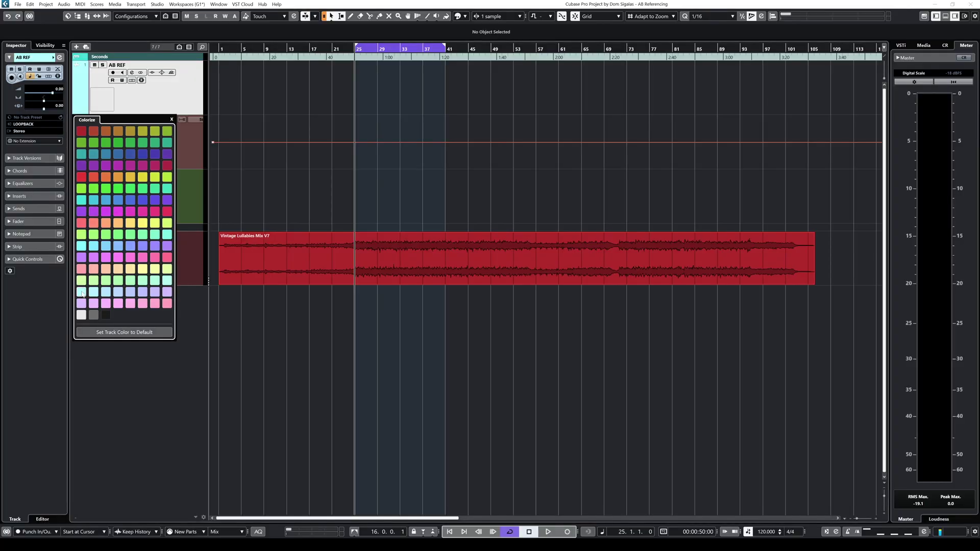
Copy the Vintage Lullabies Mix V7 event onto AB REF, keeping its original time position
click(367, 275)
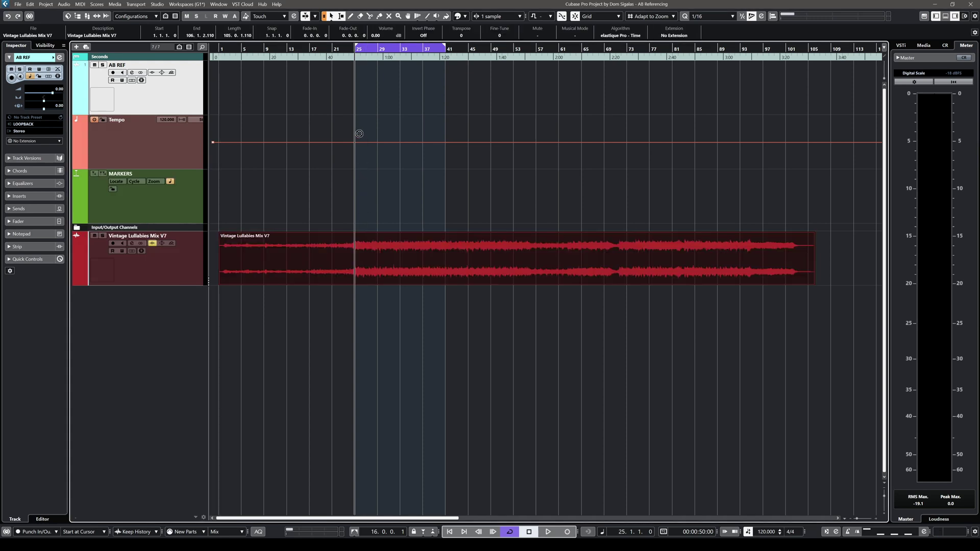
drag(360, 130, 362, 107)
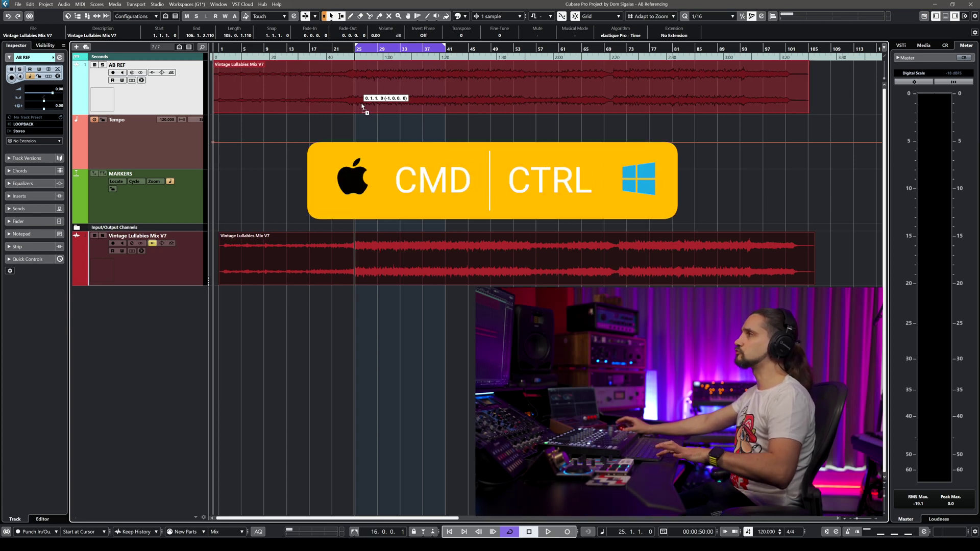
key(ctrl)
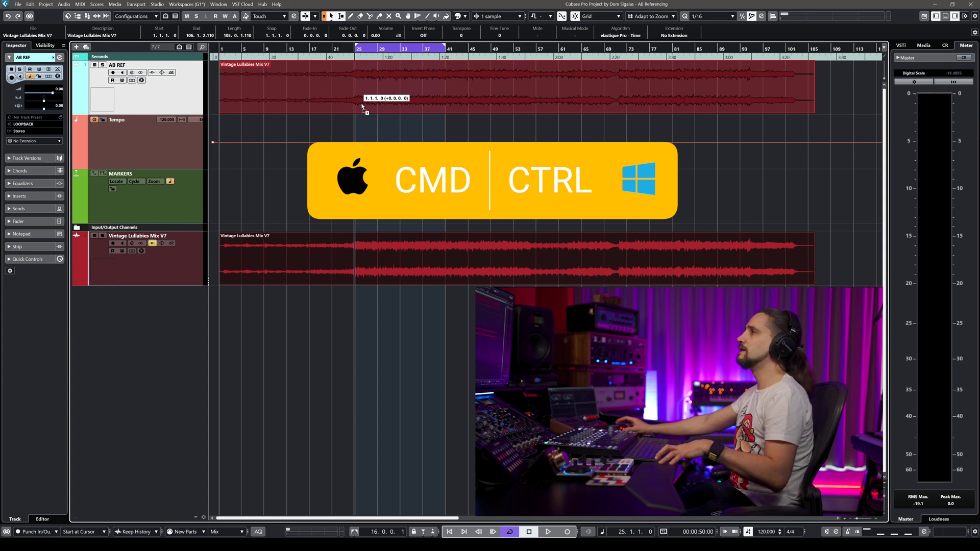
drag(362, 105, 361, 106)
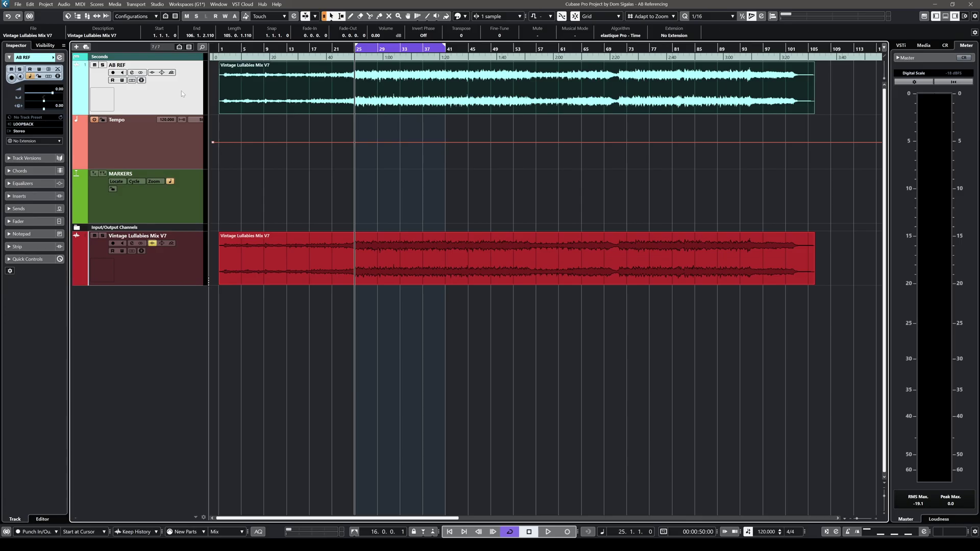
Open AB REF's channel settings and set its output to No Bus
key(e)
drag(665, 220, 473, 196)
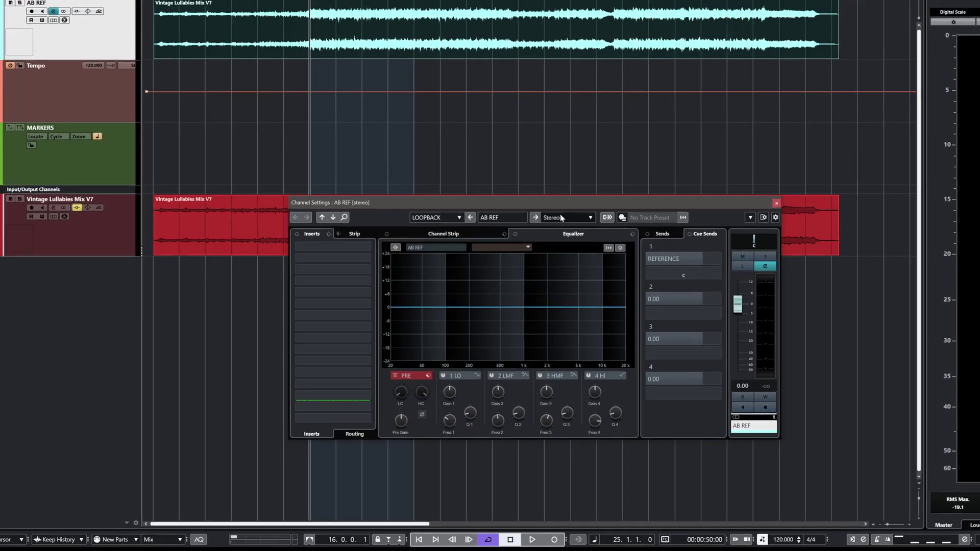
click(565, 216)
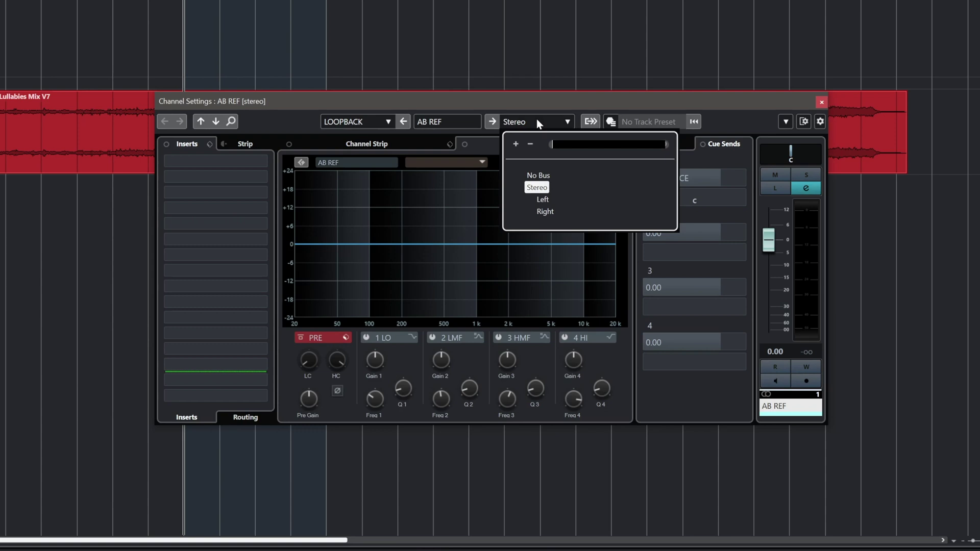
click(535, 176)
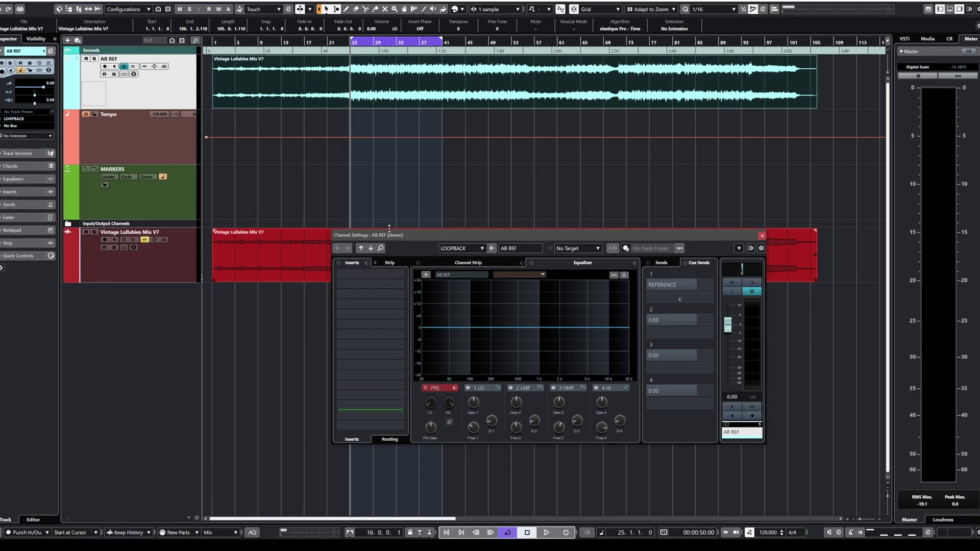
Play back while muting and unmuting the Vintage Lullabies Mix V7 track, then stop
key(space)
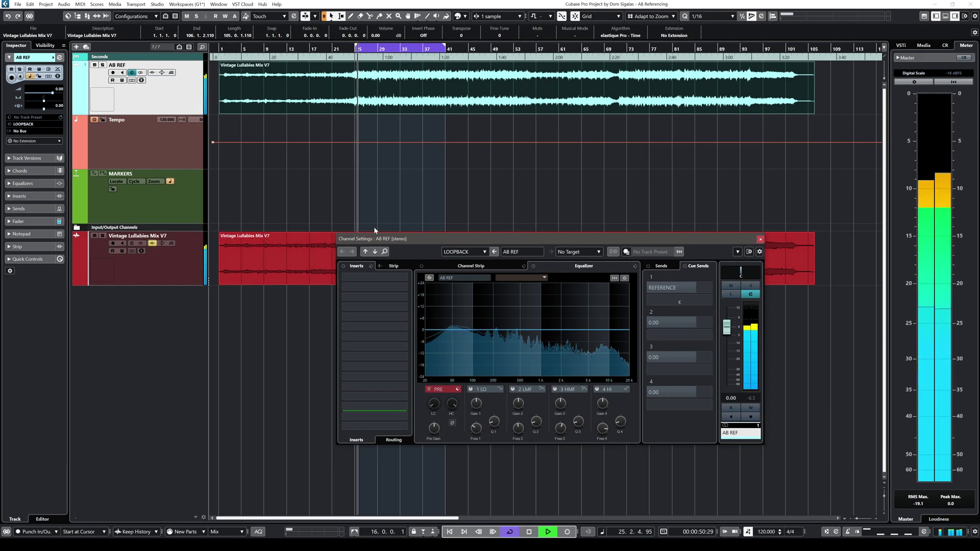
click(95, 237)
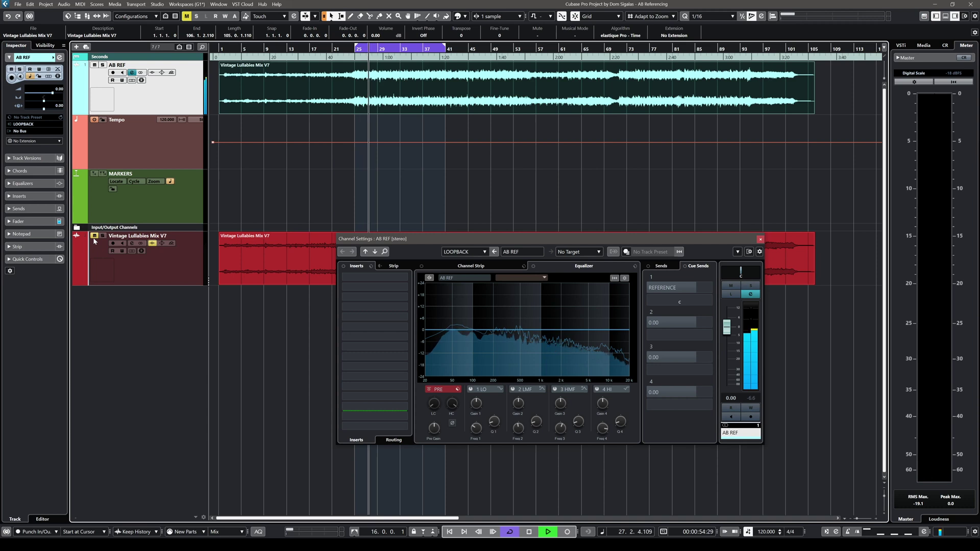
click(95, 236)
key(space)
drag(416, 240, 277, 204)
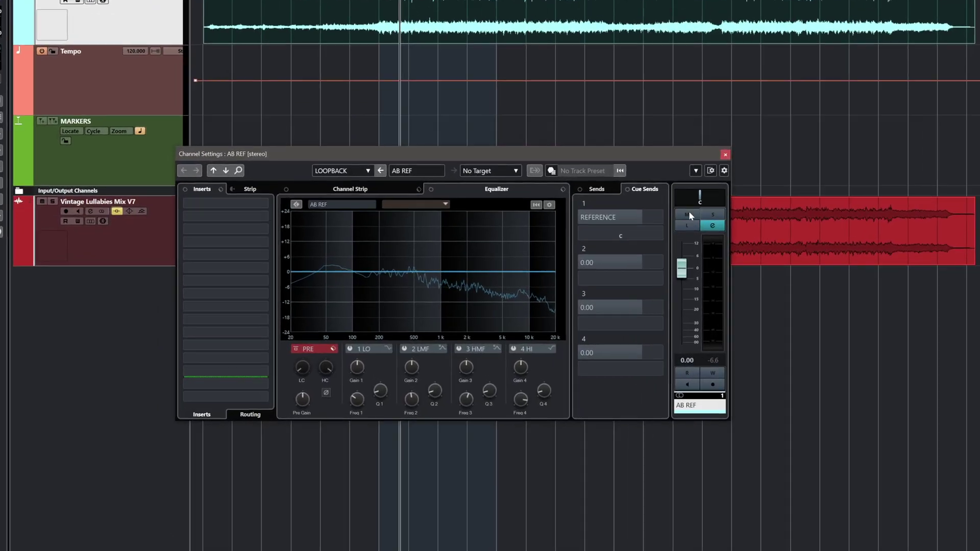
Switch on AB REF's first cue send, REFERENCE, at 0.00
click(597, 189)
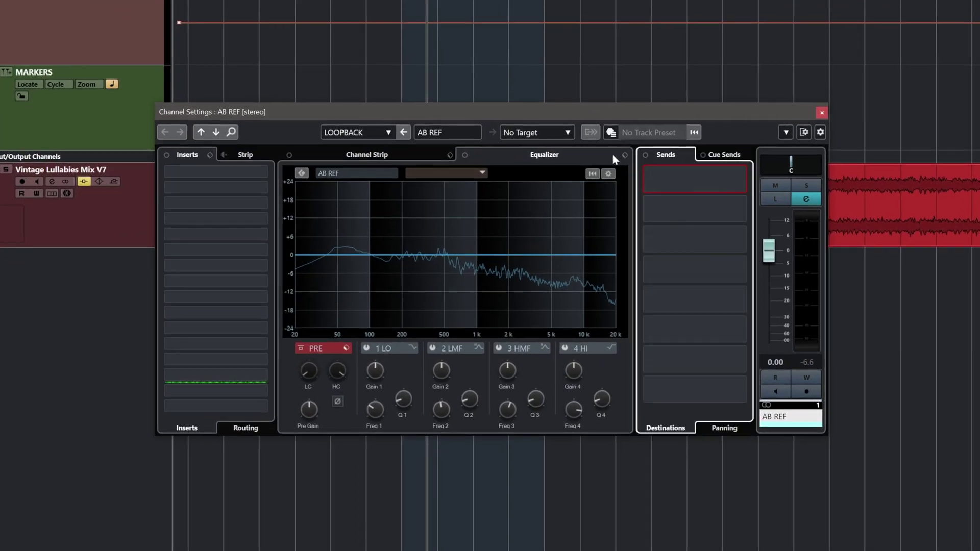
click(731, 156)
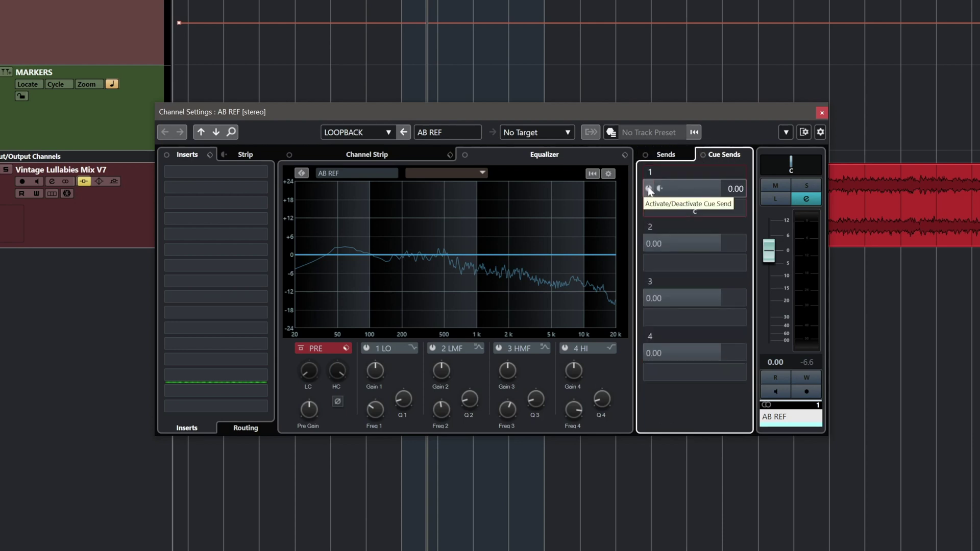
click(648, 189)
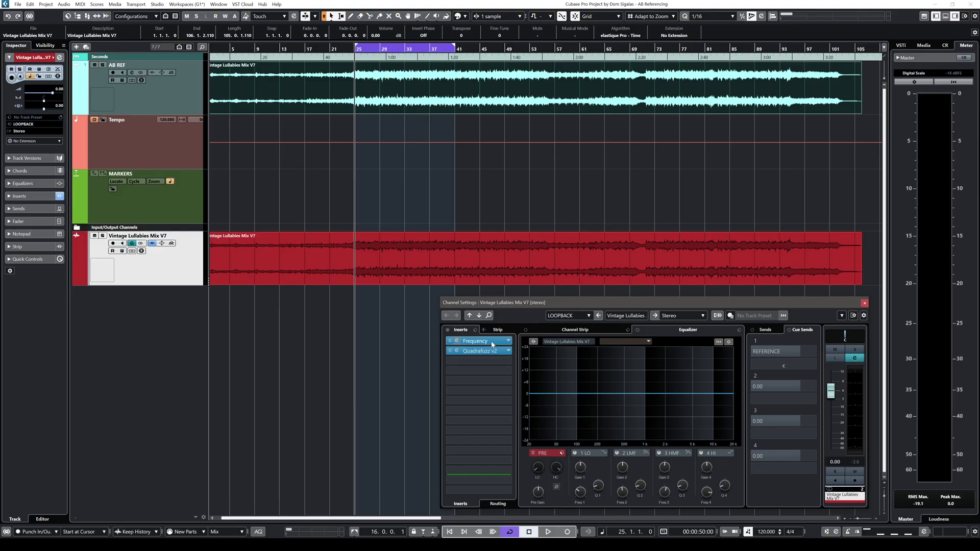
Open the mix's Quadrafuzz v2 insert editor beside the Frequency window
drag(527, 201, 334, 221)
click(478, 355)
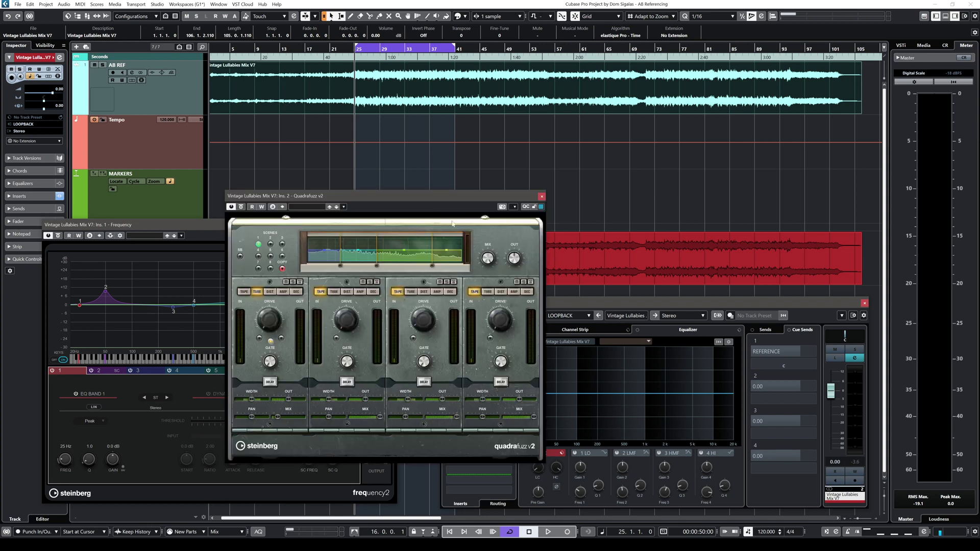
drag(441, 201, 643, 231)
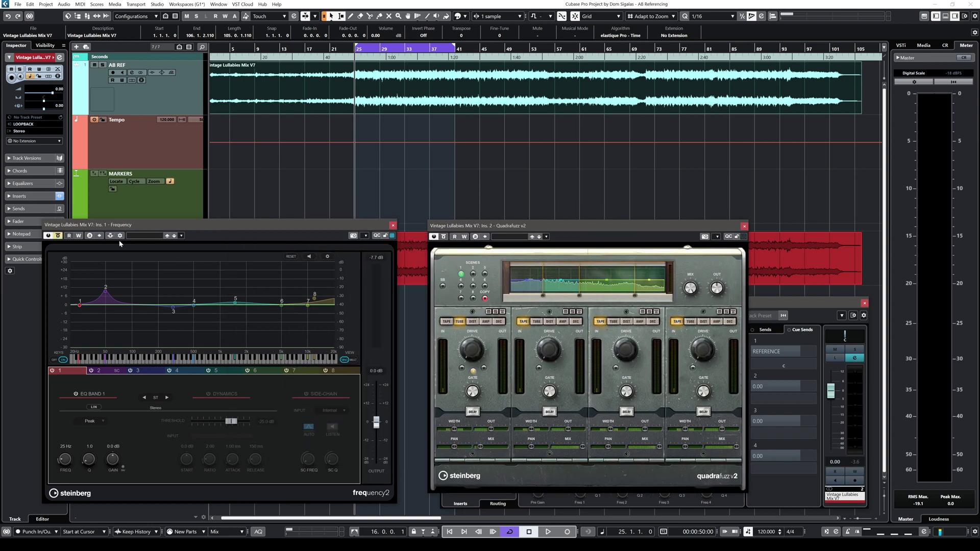
Enable Frequency and Quadrafuzz during playback, setting band 4 drive to 1.6 and width to 139%
click(444, 237)
key(space)
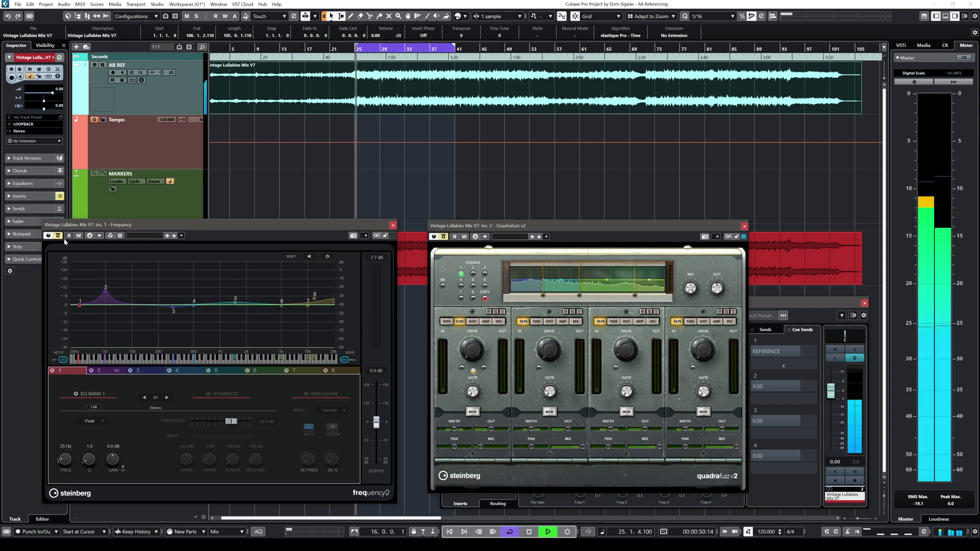
click(58, 236)
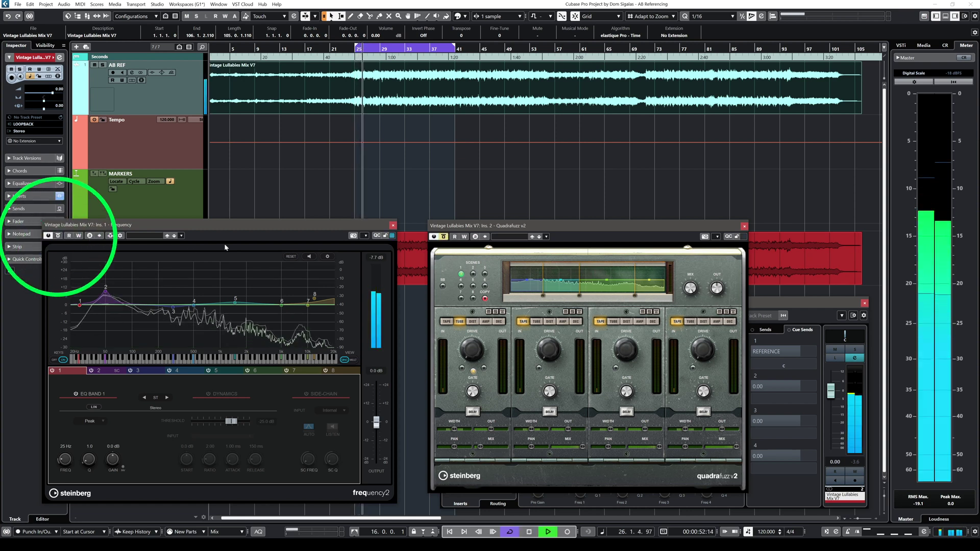
click(444, 237)
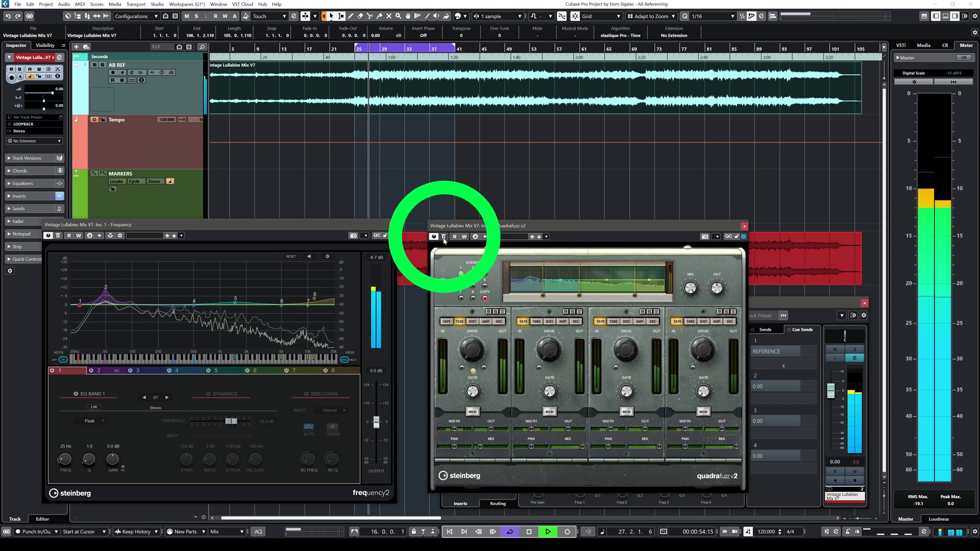
drag(694, 347, 705, 340)
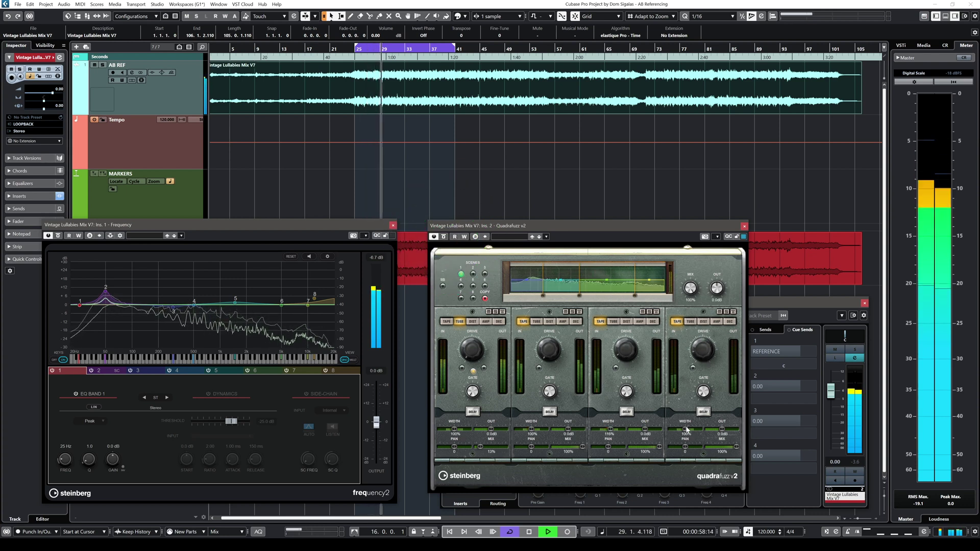
drag(685, 429, 692, 430)
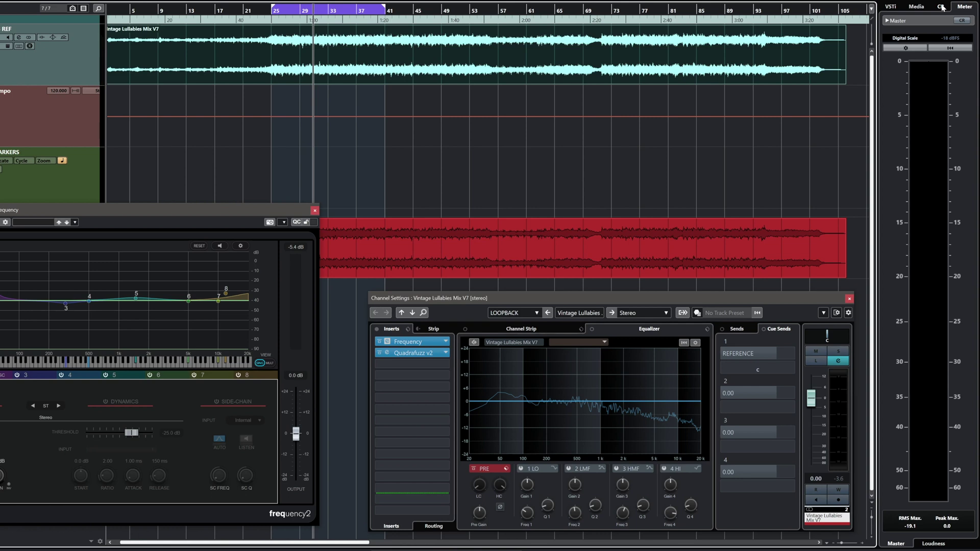
Set the Control Room REFERENCE source to Cues and select the AB REF track
click(941, 7)
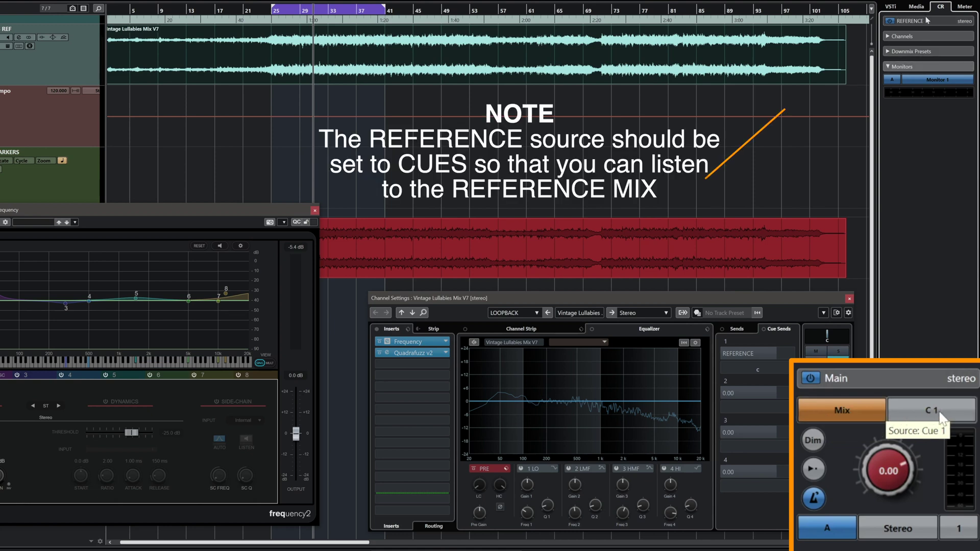
click(855, 45)
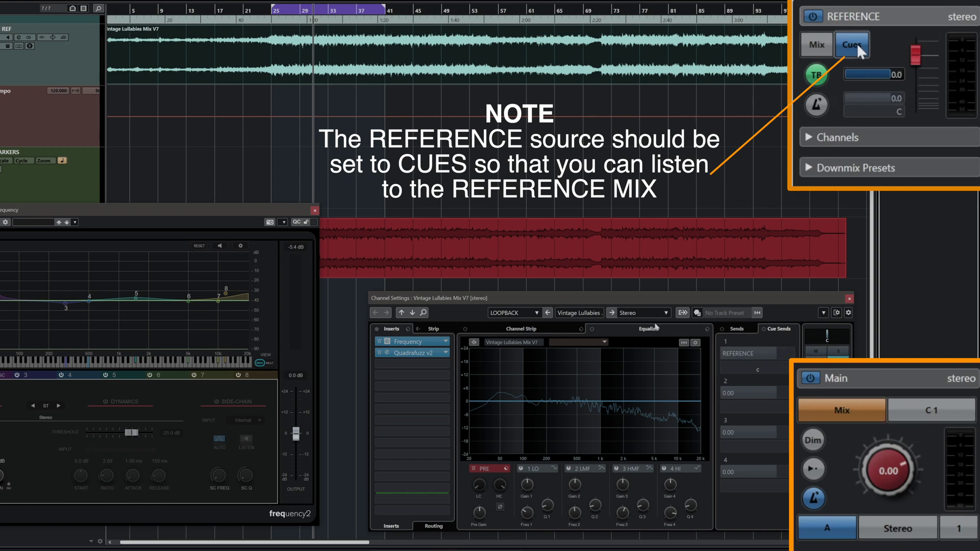
click(310, 52)
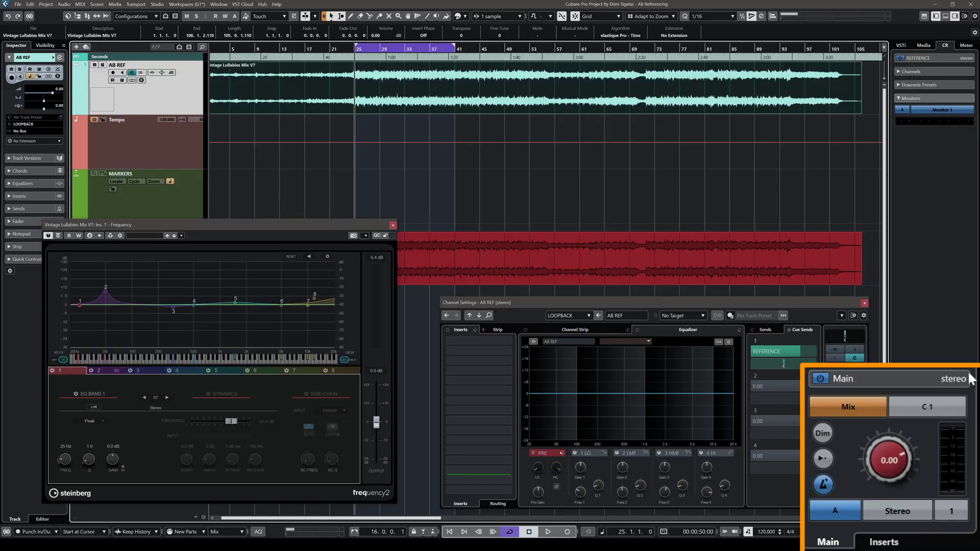
During playback, repeatedly toggle the Main monitor source between Mix and C 1 to compare
click(850, 405)
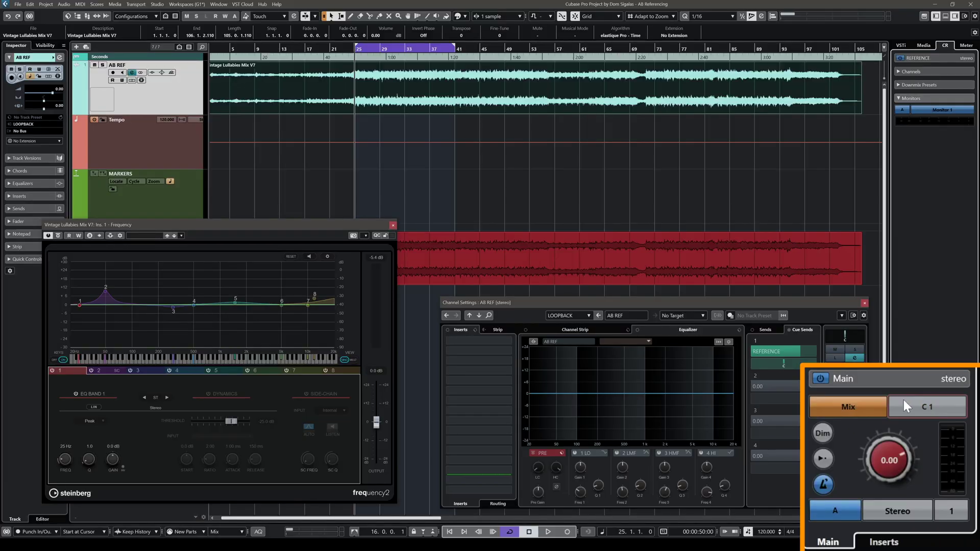
key(space)
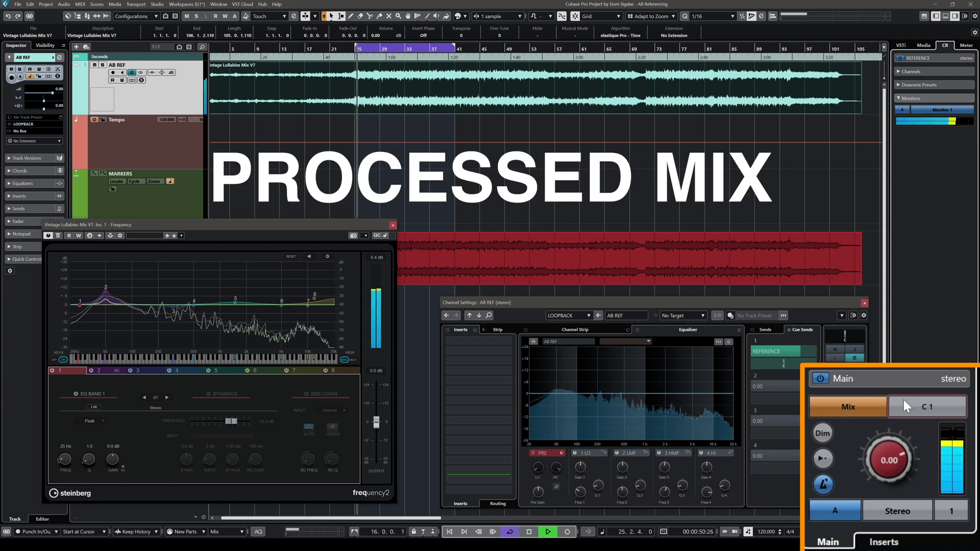
click(904, 400)
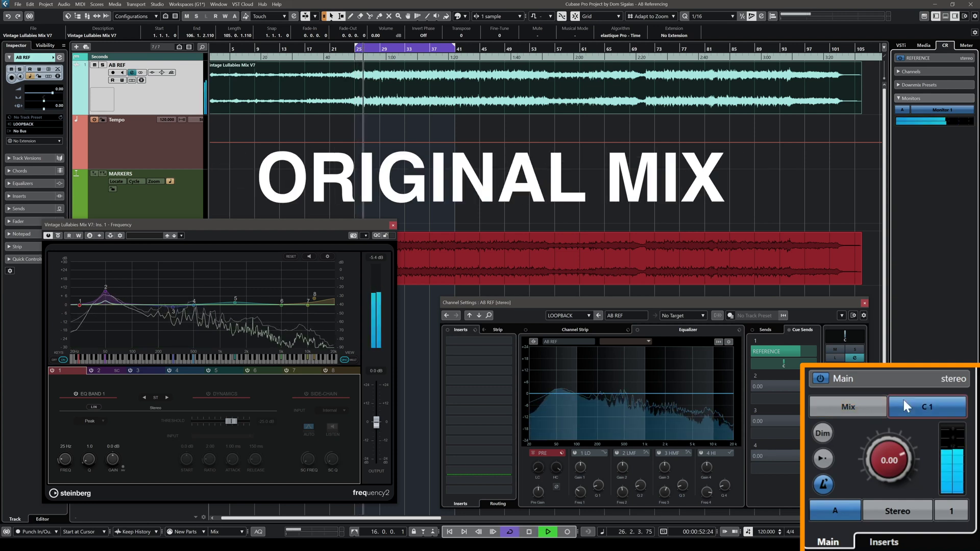
click(903, 400)
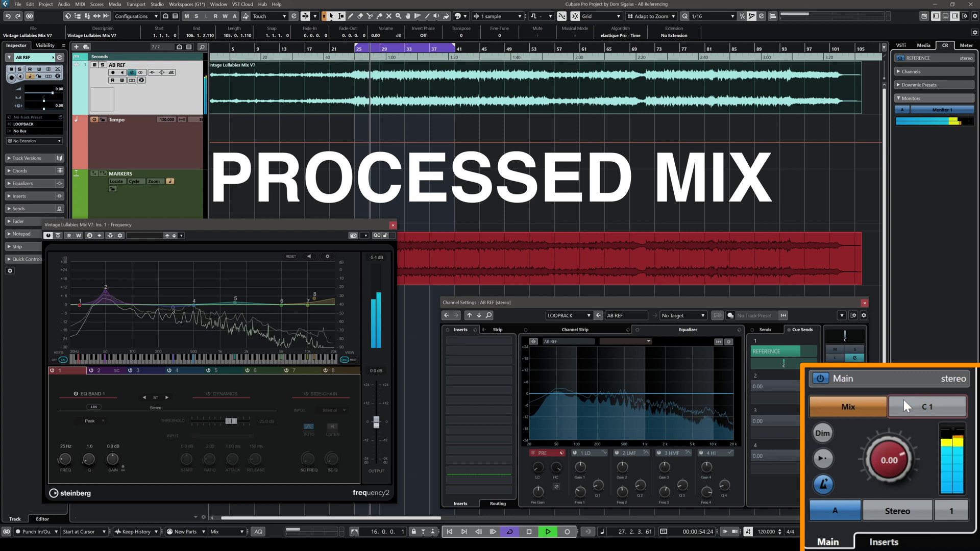
click(904, 400)
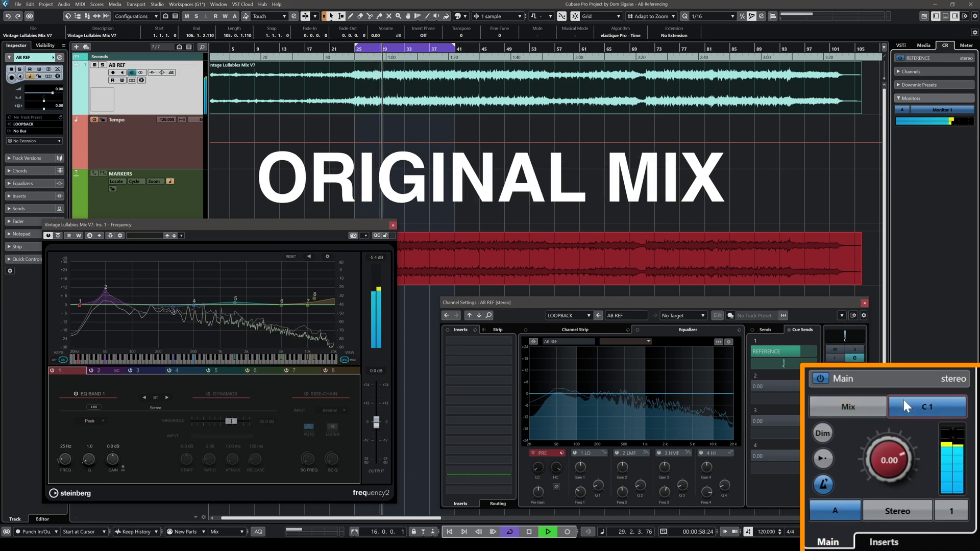
click(904, 400)
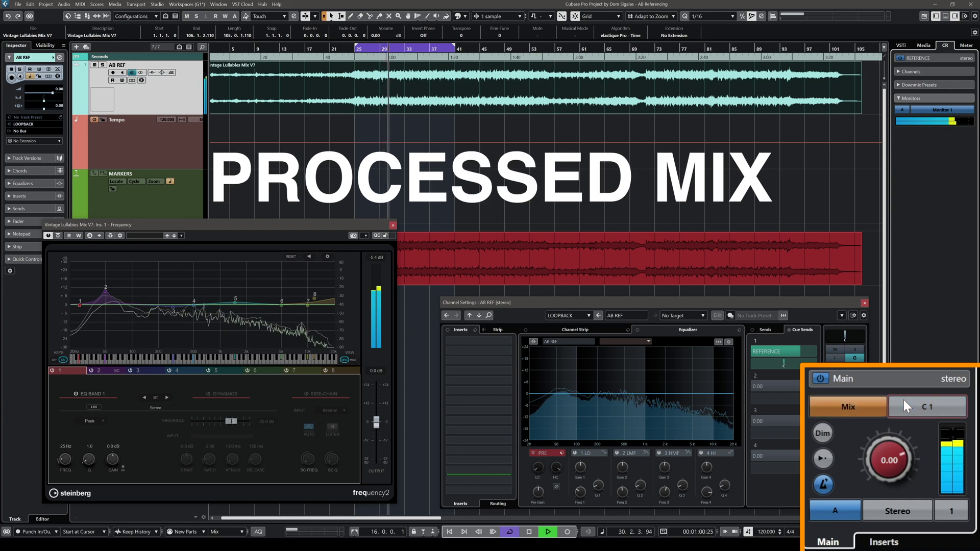
click(904, 399)
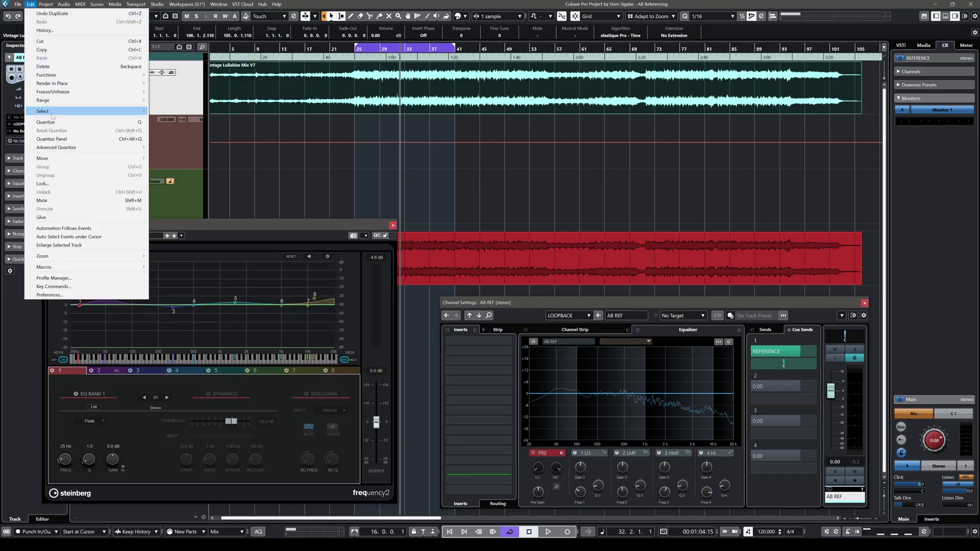
In Key Commands, search 'source' for Select Control Room Source and try entering a new shortcut
click(76, 288)
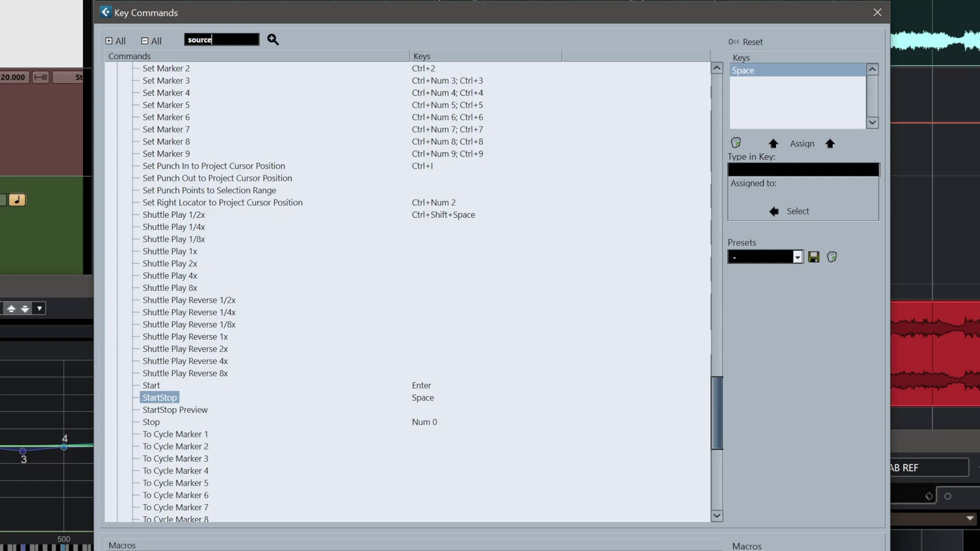
key(Return)
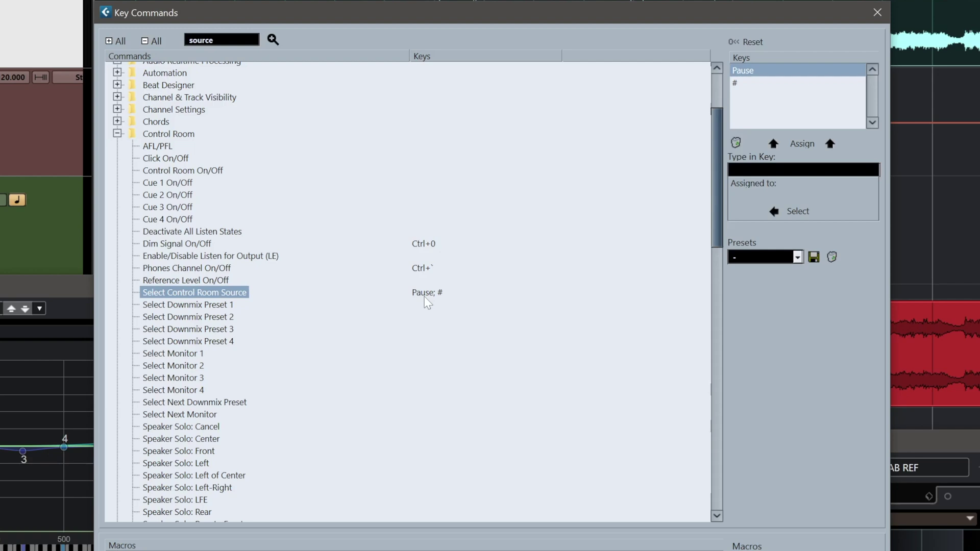
click(823, 173)
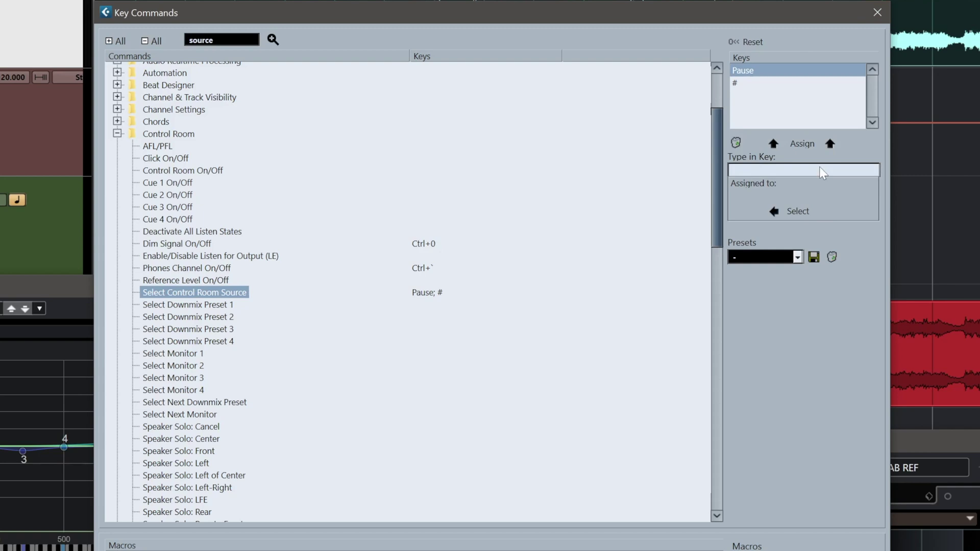
key(bracketright)
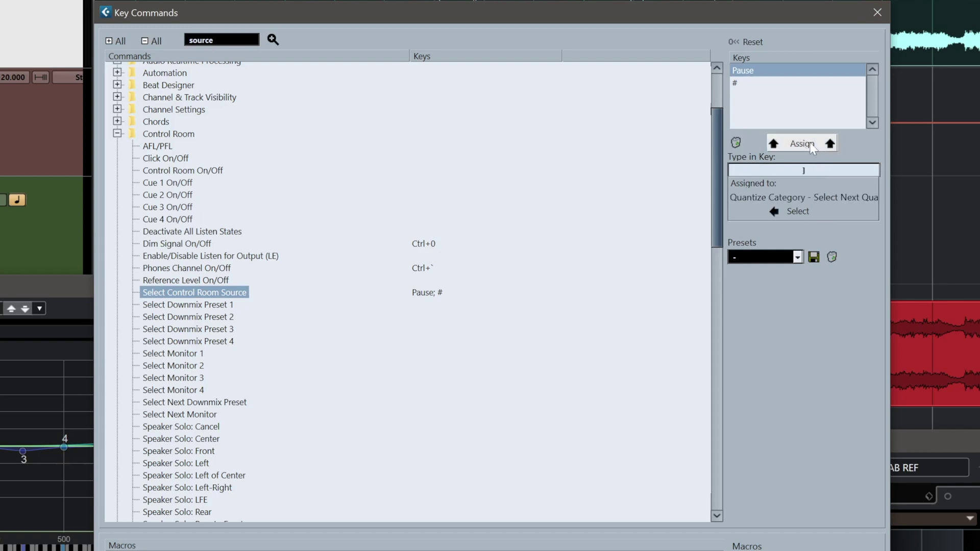